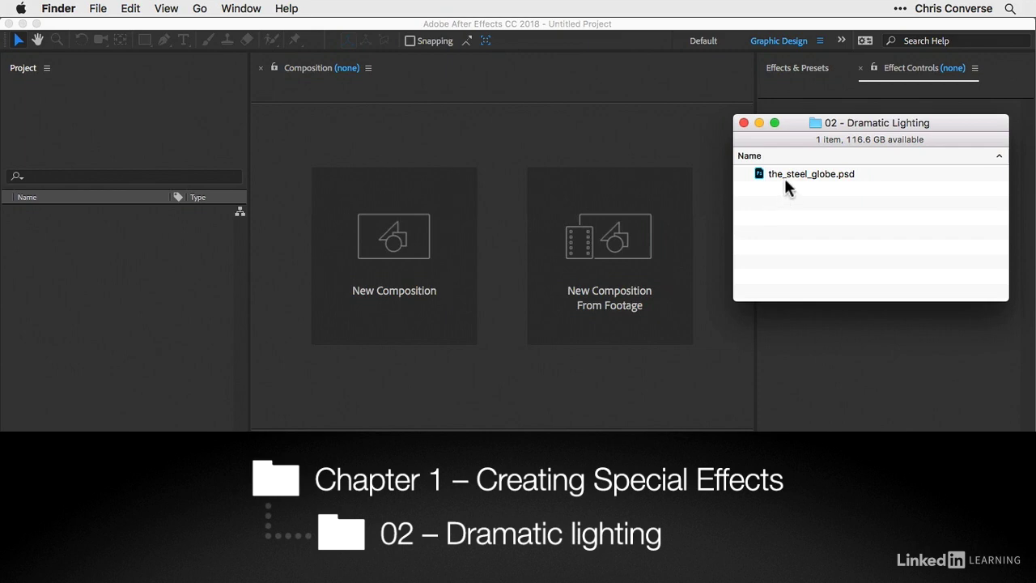
Import the_steel_globe.psd from the 02 - Dramatic Lighting folder as a Composition, with layer styles merged into footage
drag(786, 178, 120, 241)
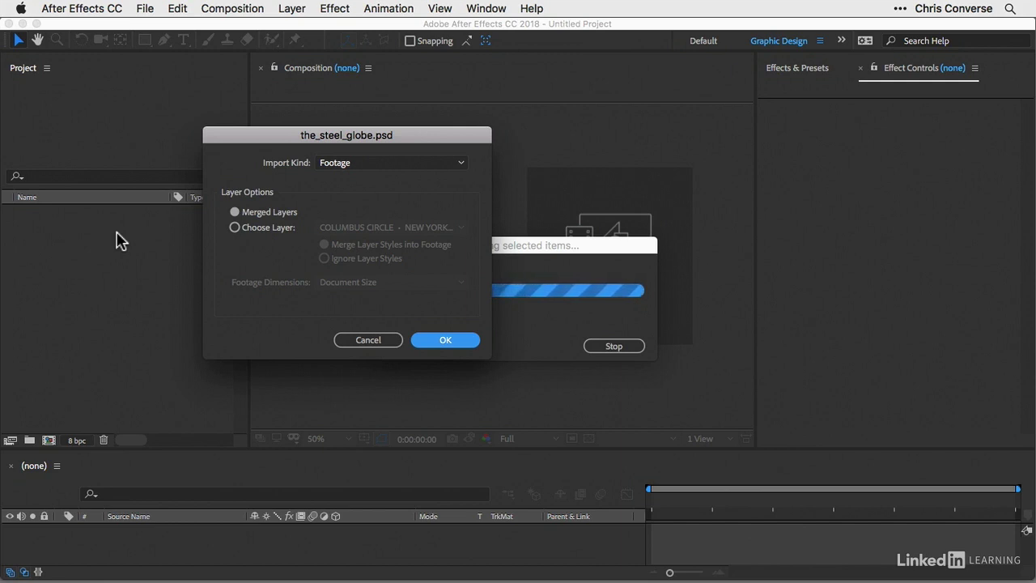
drag(359, 131, 326, 122)
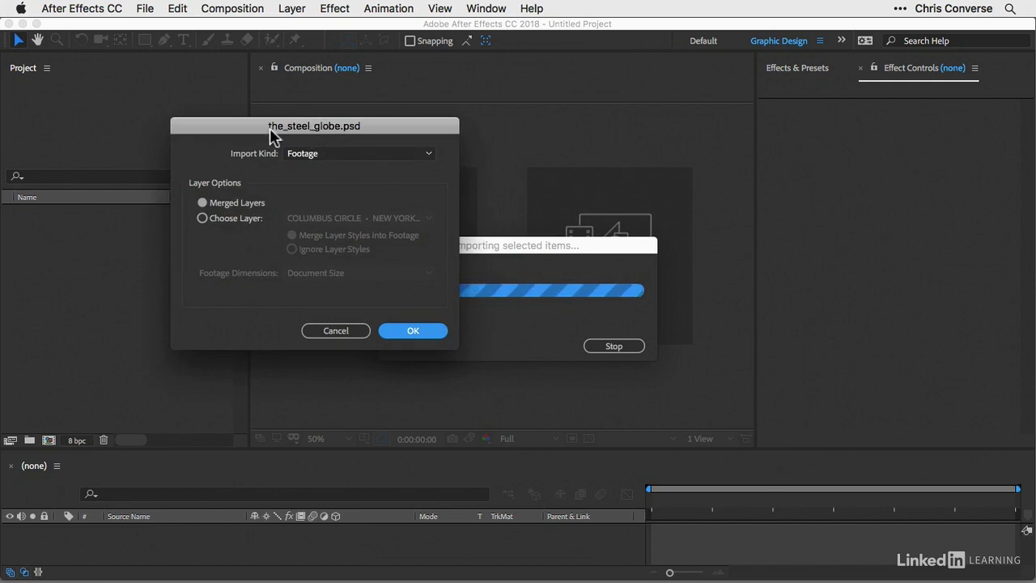
click(302, 153)
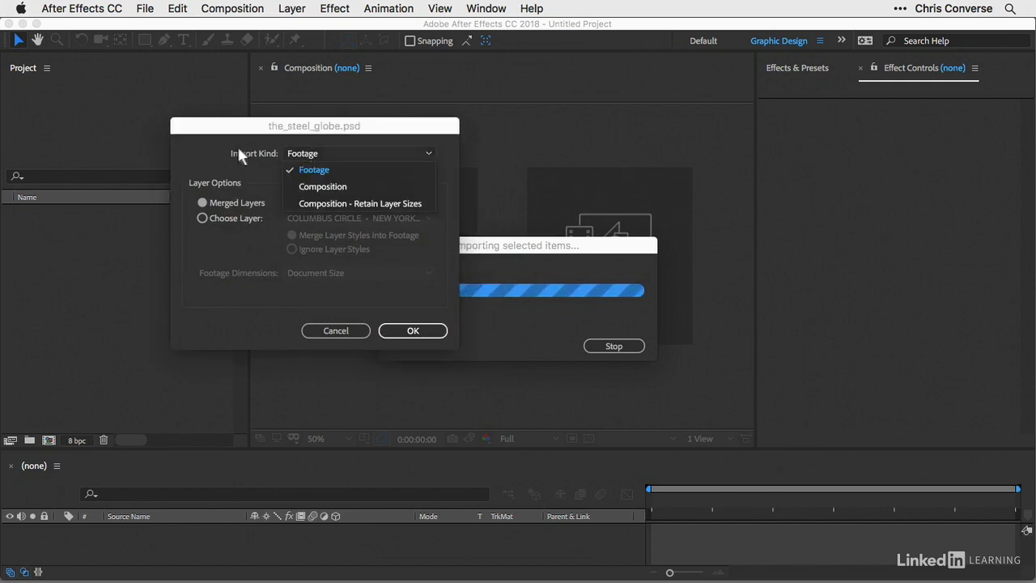
click(316, 185)
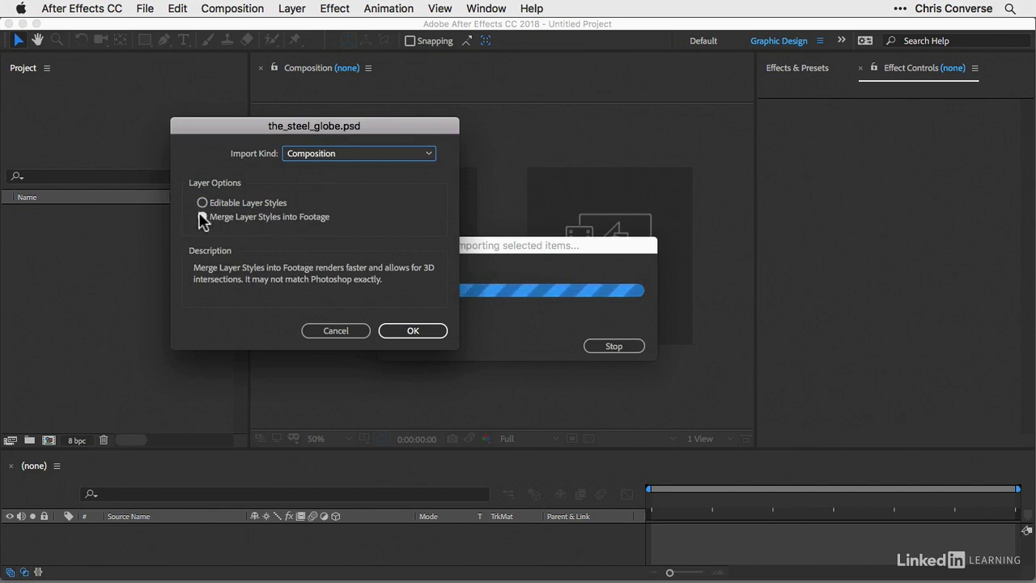
click(399, 333)
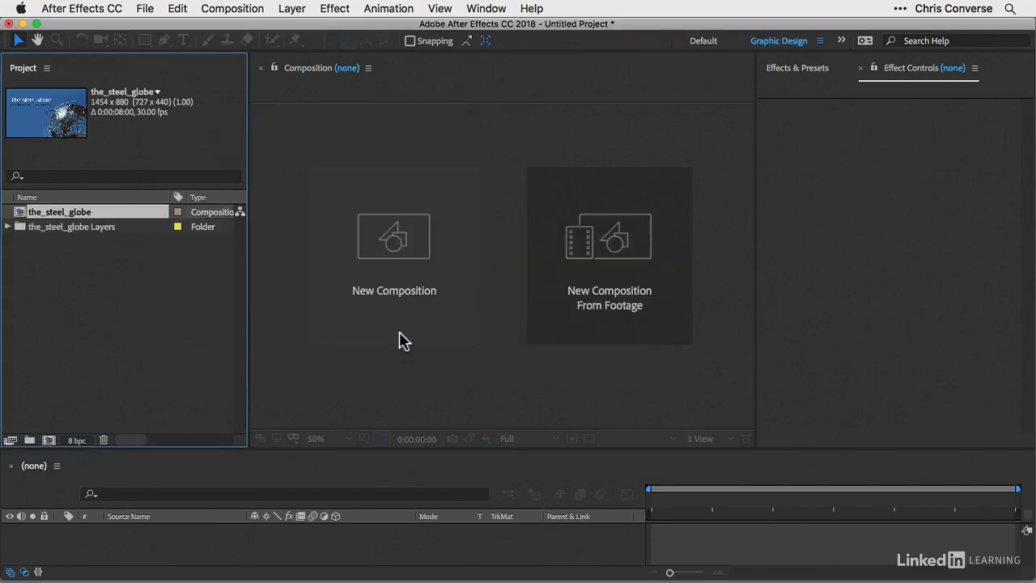
Open the the_steel_globe composition, expand its layers folder and enlarge the timeline enough to show all four layers
double_click(47, 215)
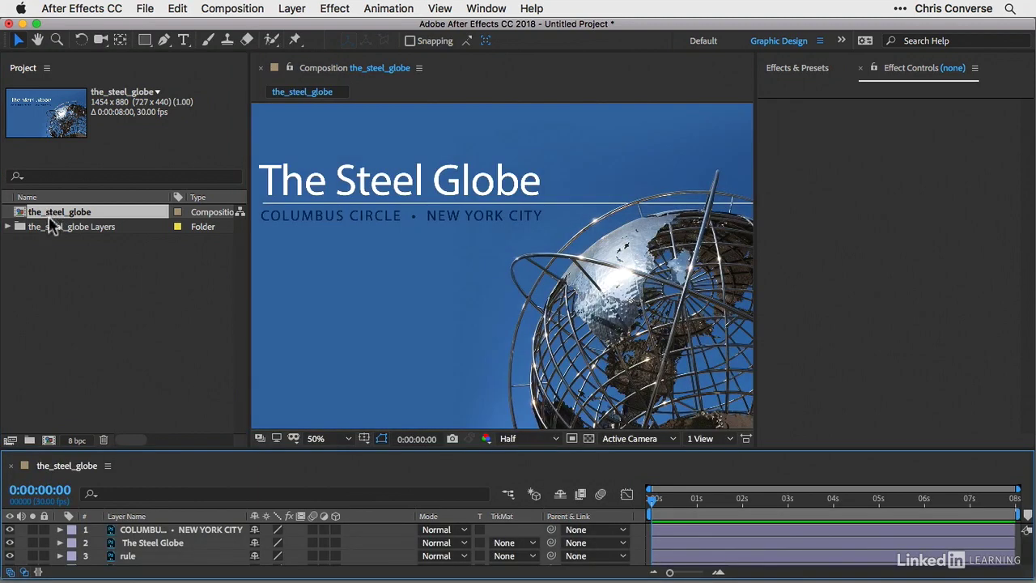
click(8, 227)
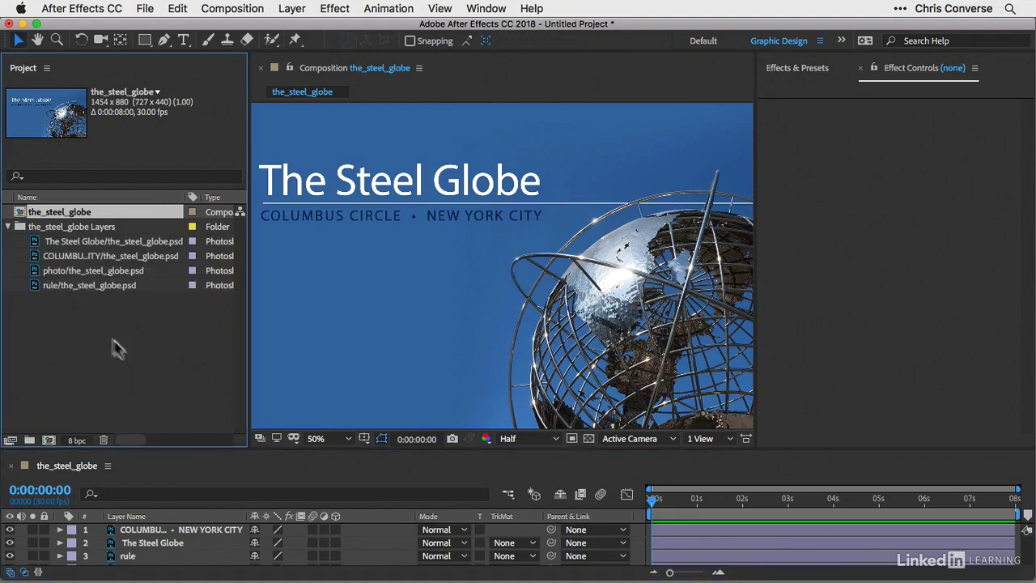
mouse_move(191, 445)
mouse_down()
mouse_move(194, 409)
mouse_move(195, 428)
mouse_up()
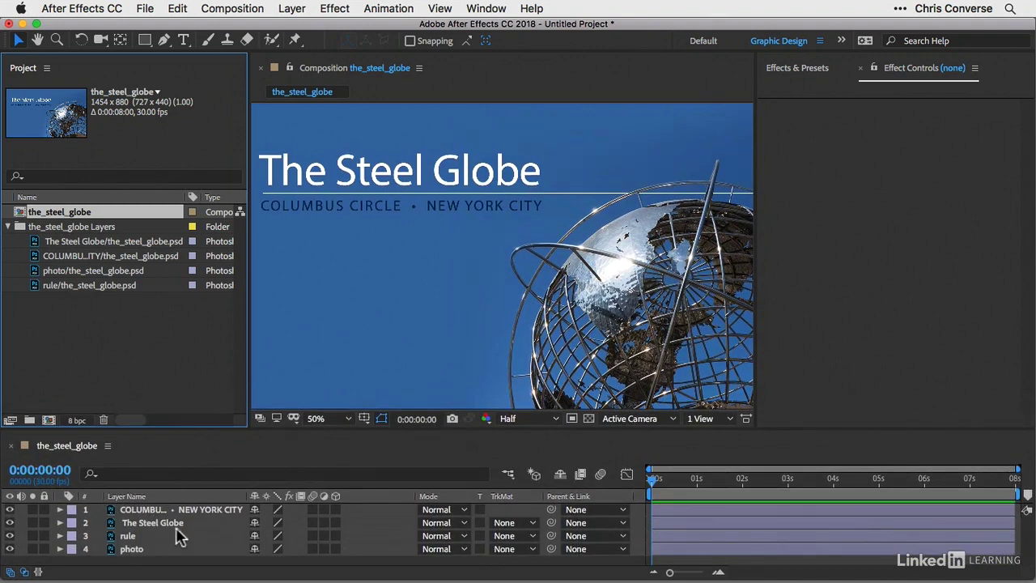
Find the CC Light Rays effect by searching for "rays" and apply it to the photo layer
click(141, 550)
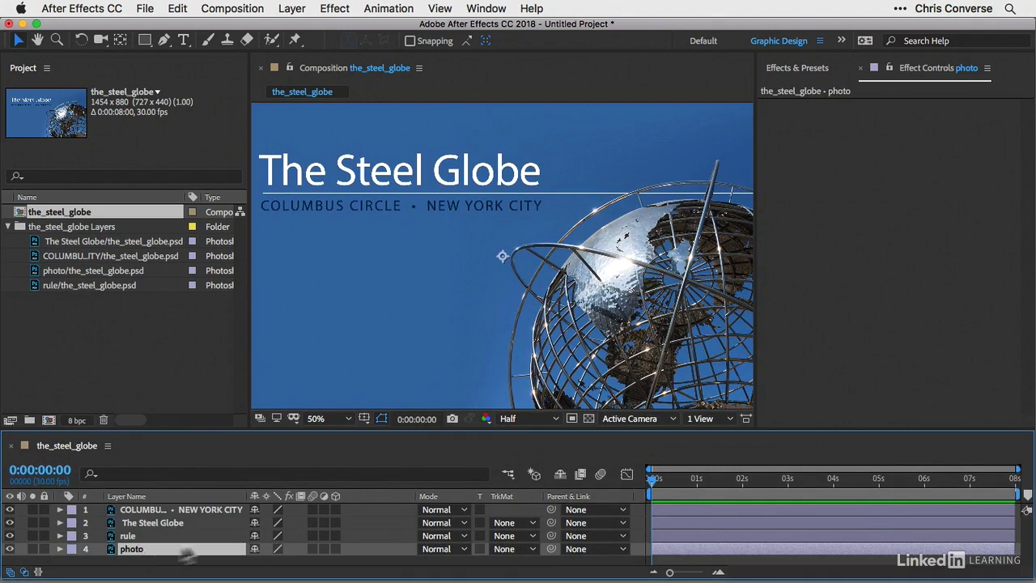
click(348, 420)
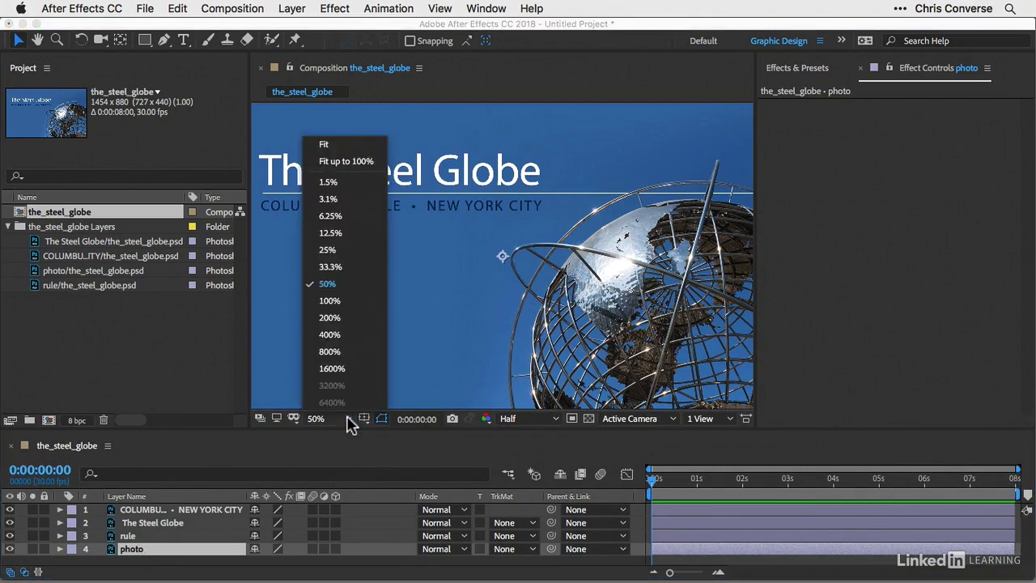
click(332, 147)
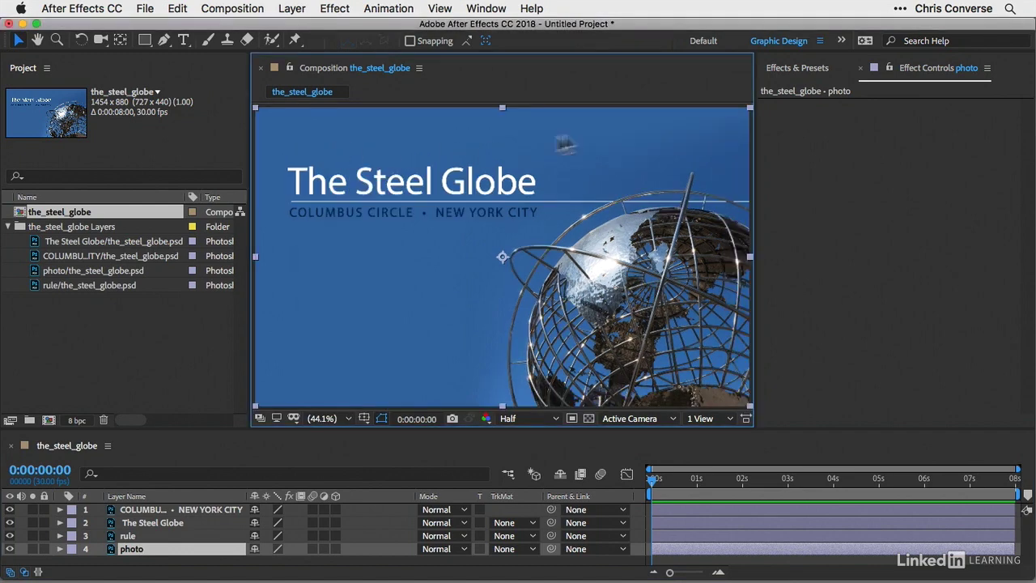
click(795, 72)
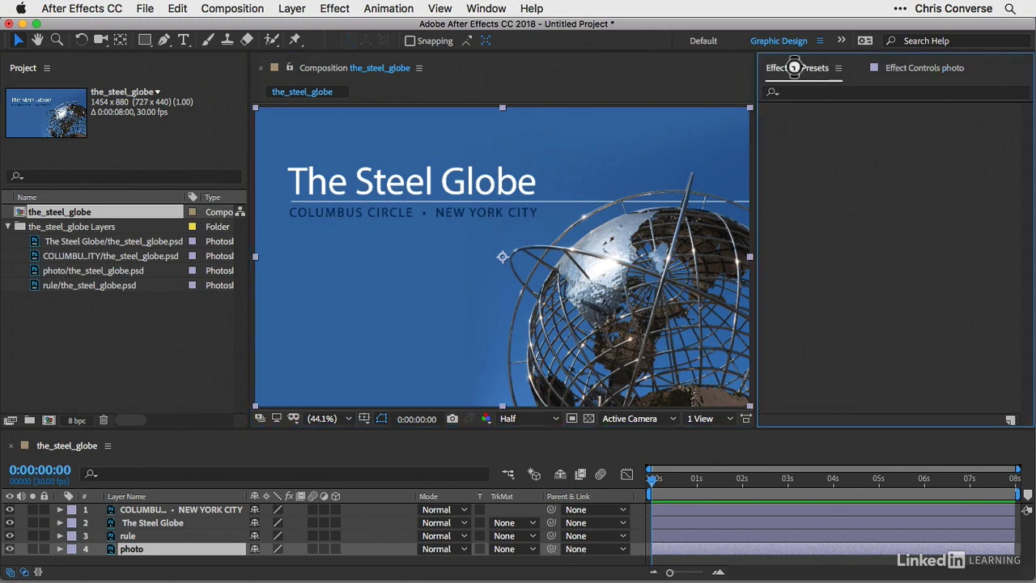
click(808, 91)
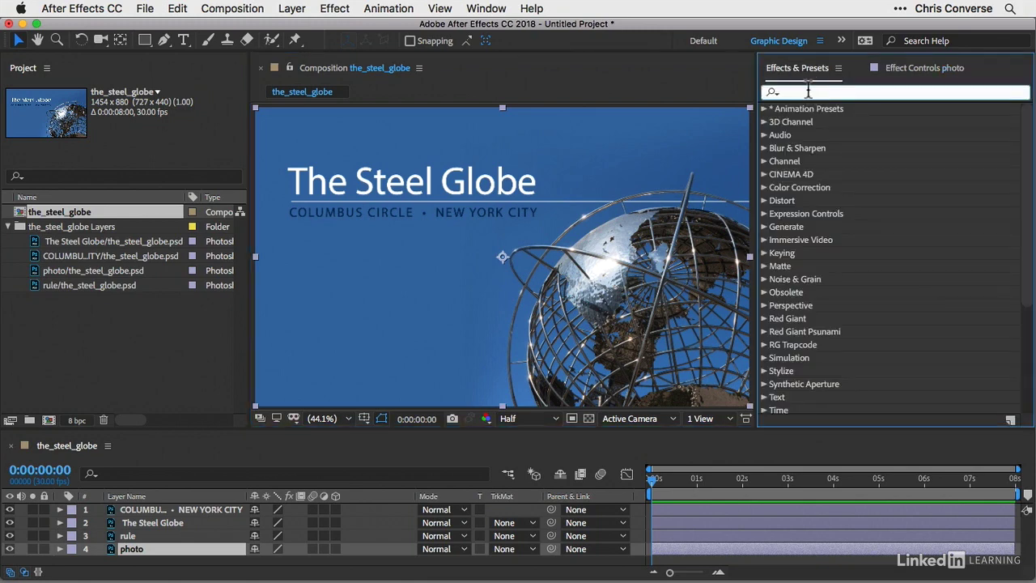
text(rays)
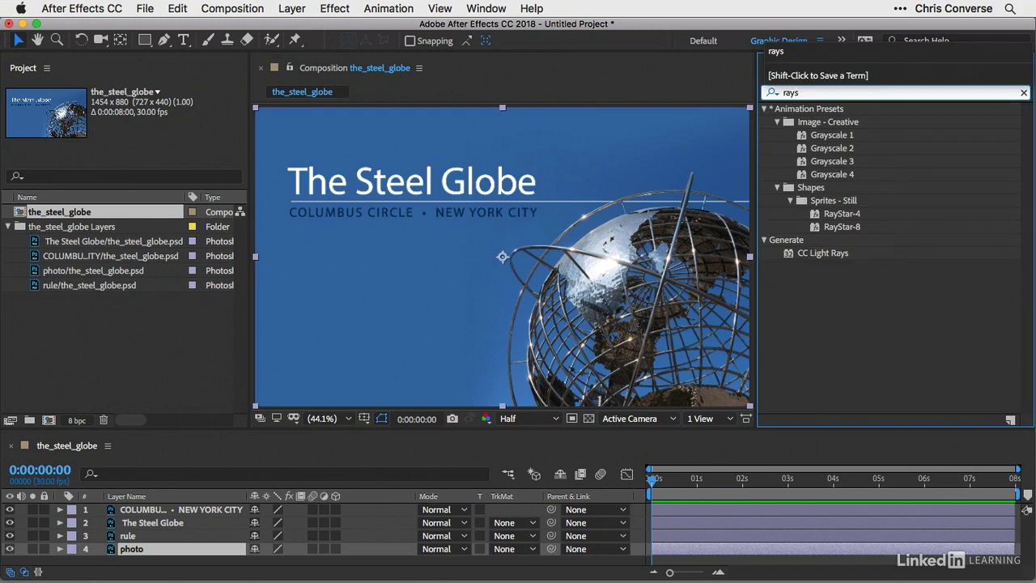
click(802, 254)
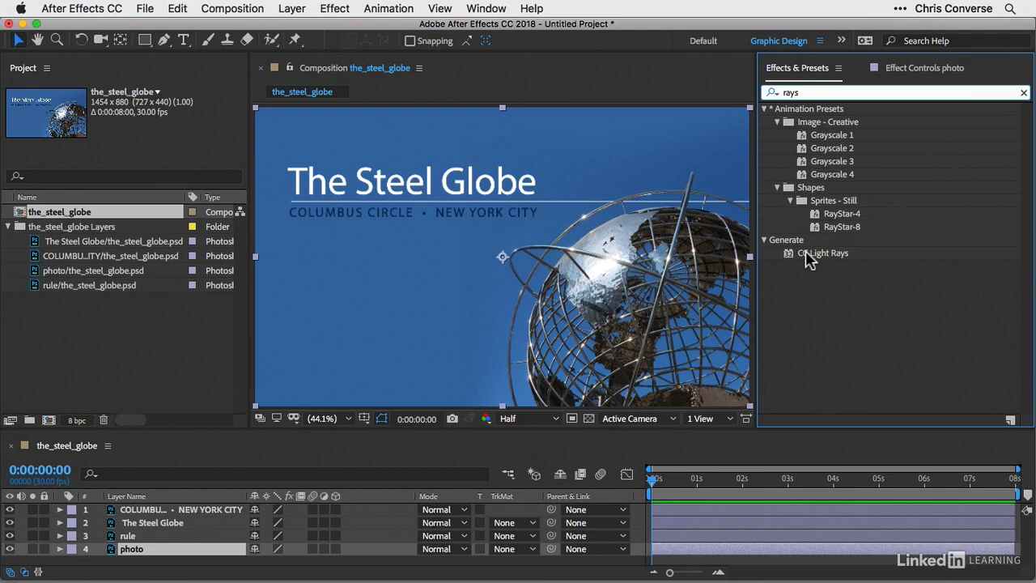
drag(806, 252, 672, 212)
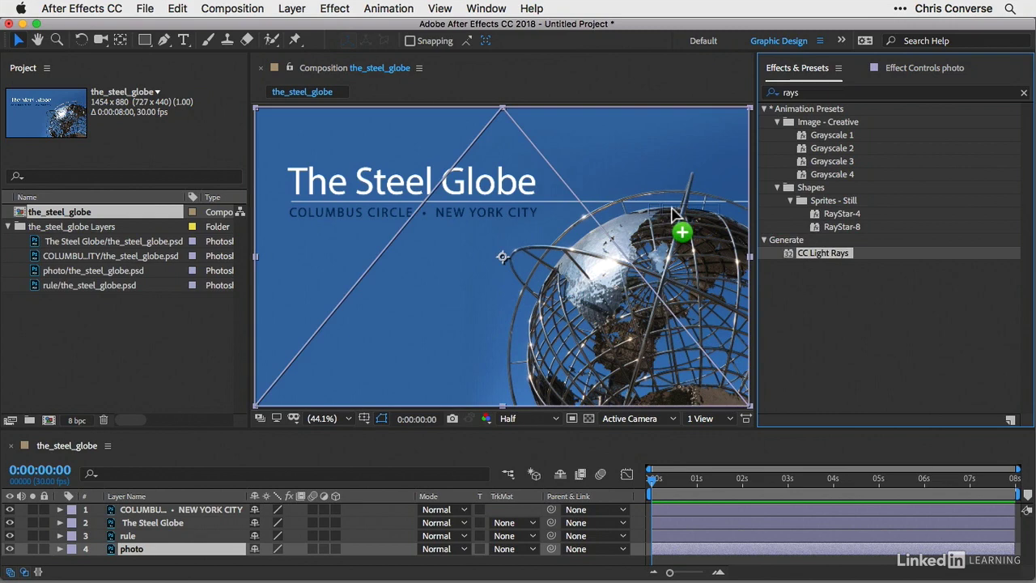
drag(672, 212, 672, 212)
drag(672, 212, 146, 551)
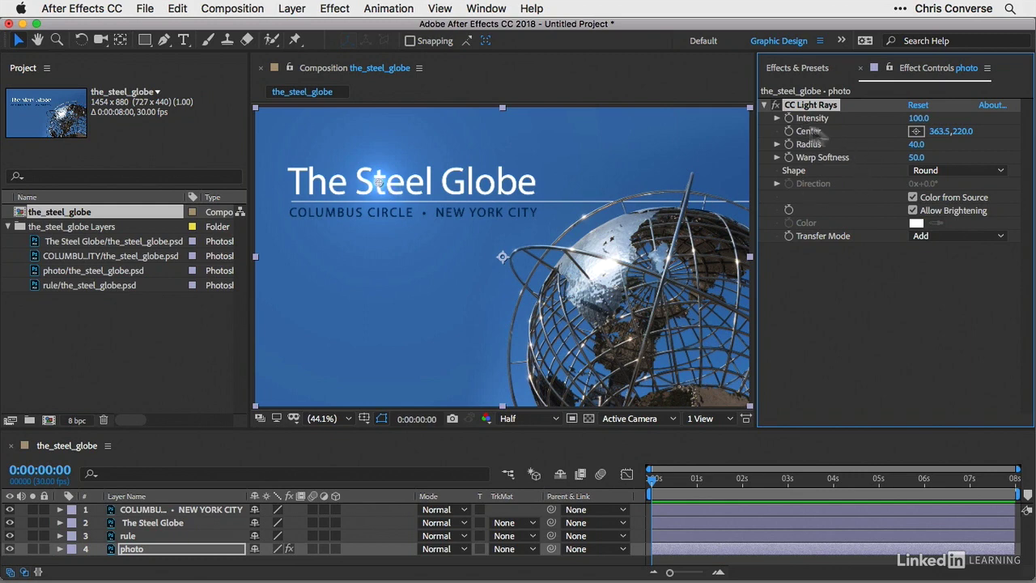
Move the light rays' center onto the shiny highlight of the globe, at about 1030.6, 405.7
drag(958, 133, 1004, 132)
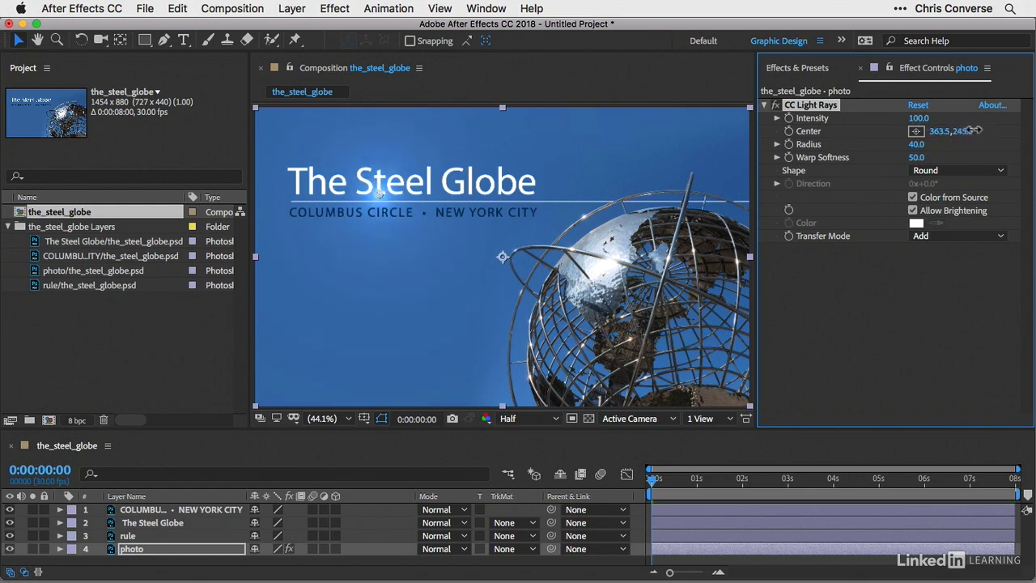
drag(939, 132, 964, 130)
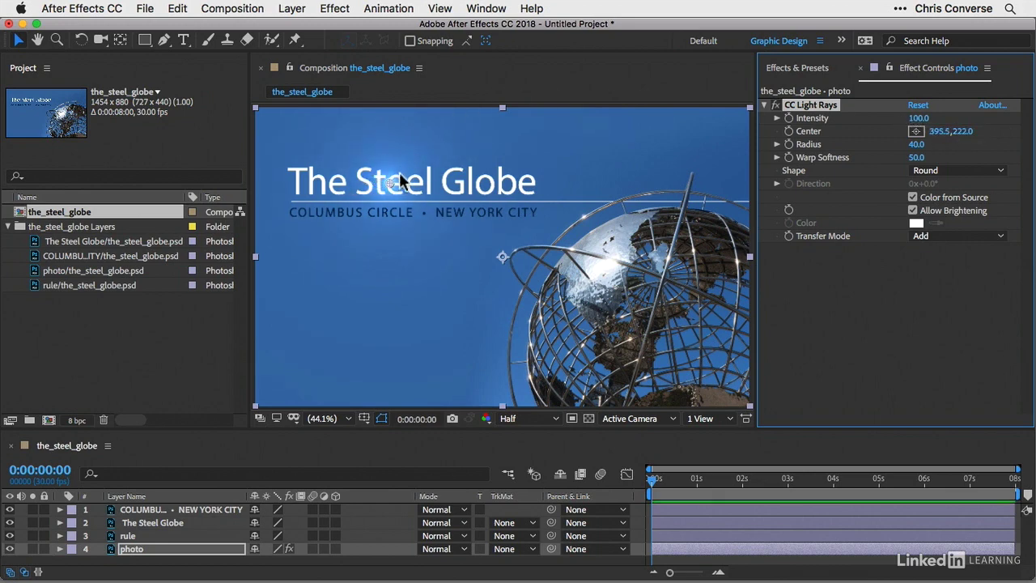
drag(391, 185, 489, 165)
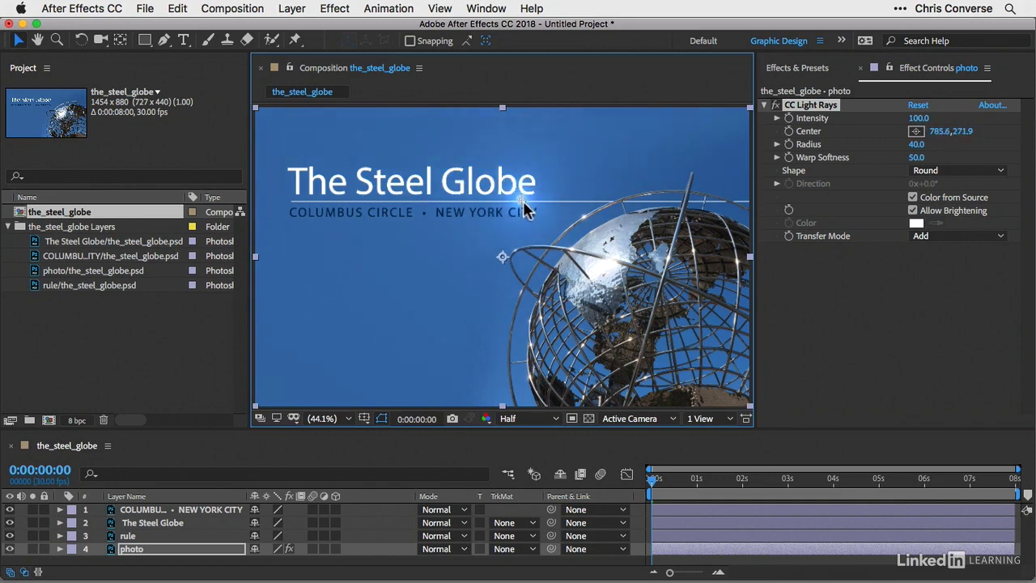
drag(523, 202, 606, 247)
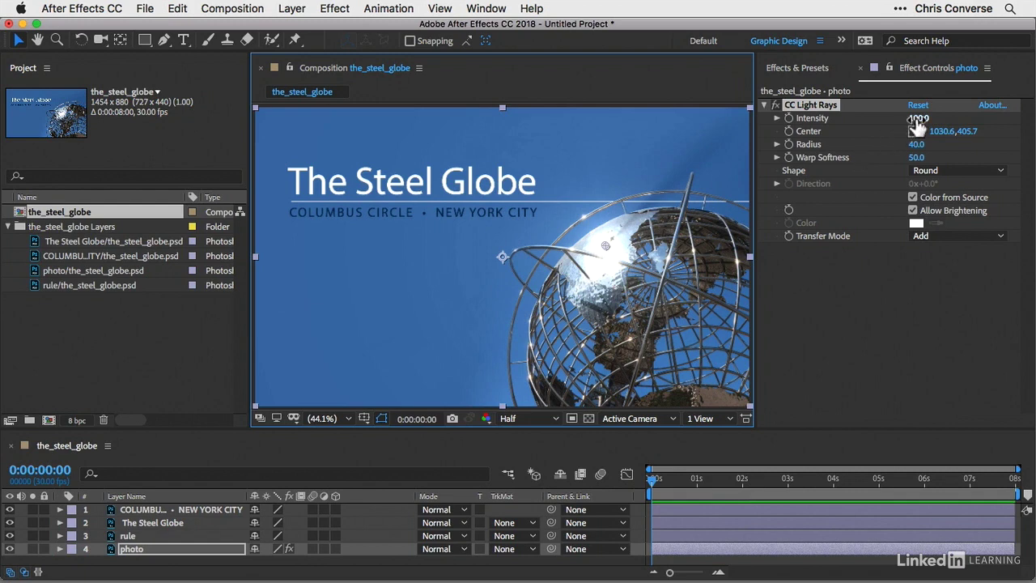
Try different Intensity values for the light rays, return to 100, and enlarge the Radius to 163
mouse_move(917, 117)
mouse_down()
mouse_move(828, 109)
mouse_move(997, 125)
mouse_move(914, 115)
mouse_up()
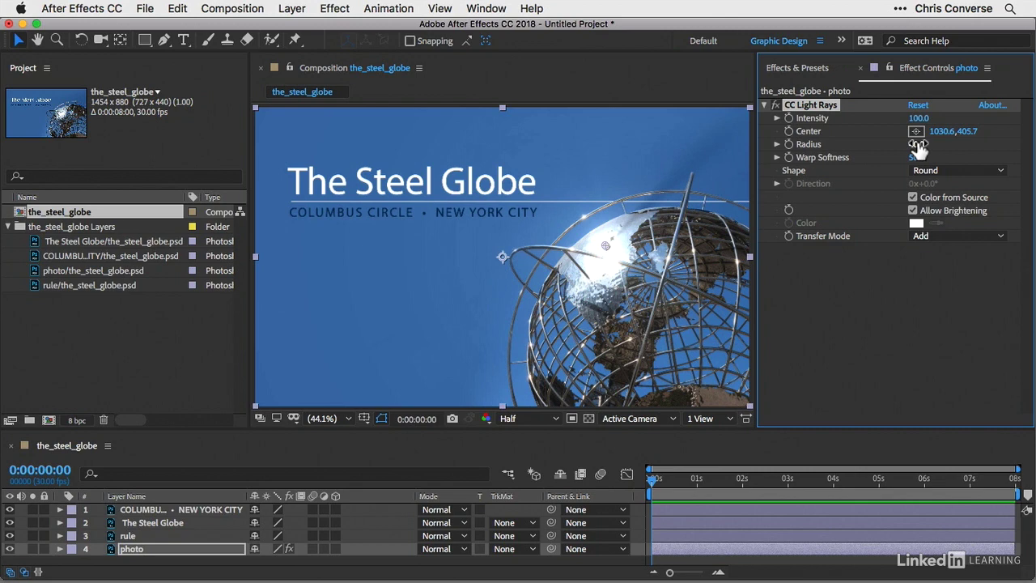
mouse_move(919, 145)
mouse_down()
mouse_move(944, 146)
mouse_move(917, 146)
mouse_up()
drag(915, 150, 740, 130)
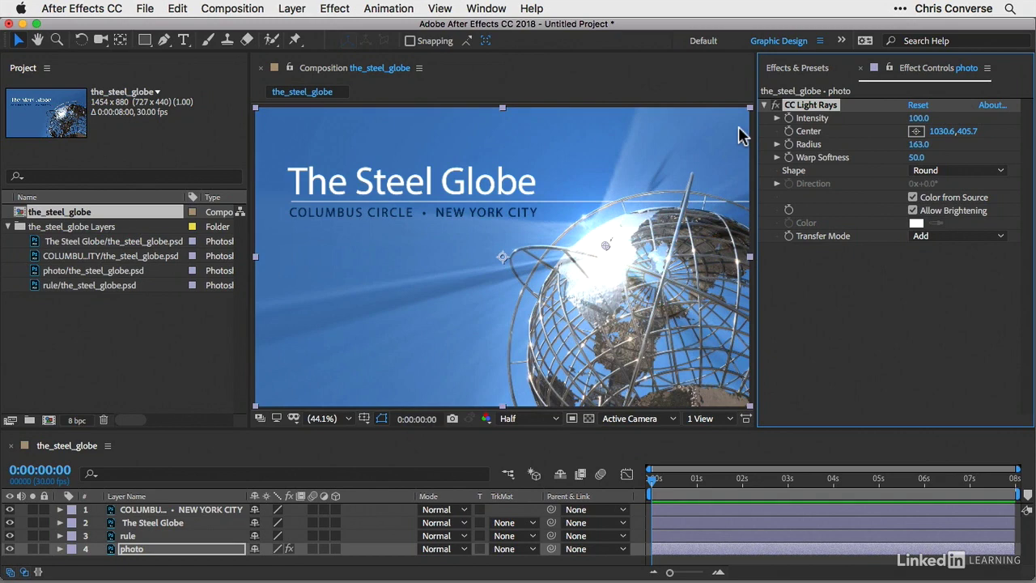
Set the light rays' Radius to 34 and Warp Softness to 0
drag(917, 144, 791, 141)
mouse_move(920, 147)
mouse_down()
mouse_move(888, 143)
mouse_move(927, 146)
mouse_move(916, 151)
mouse_up()
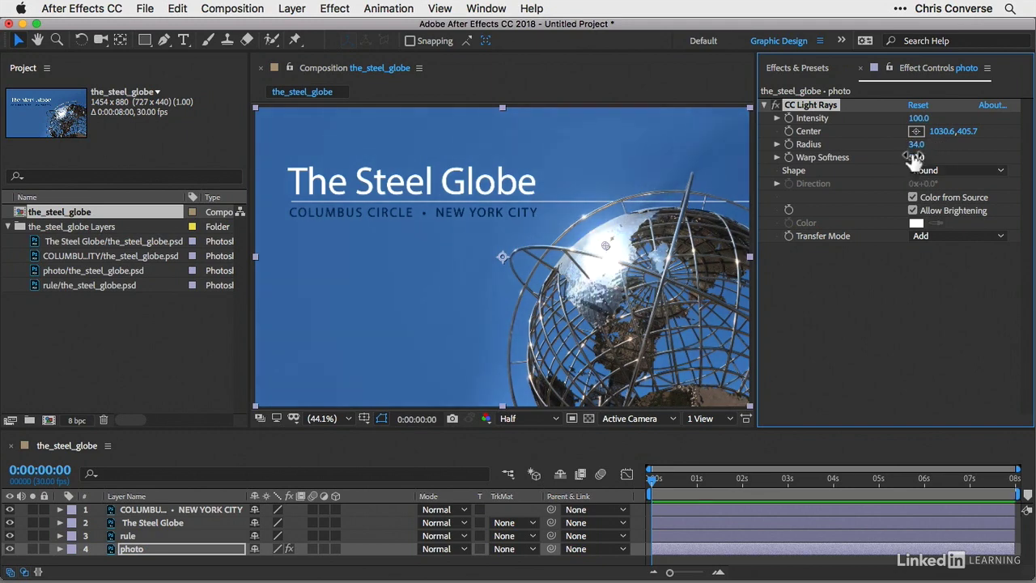
drag(915, 147, 818, 154)
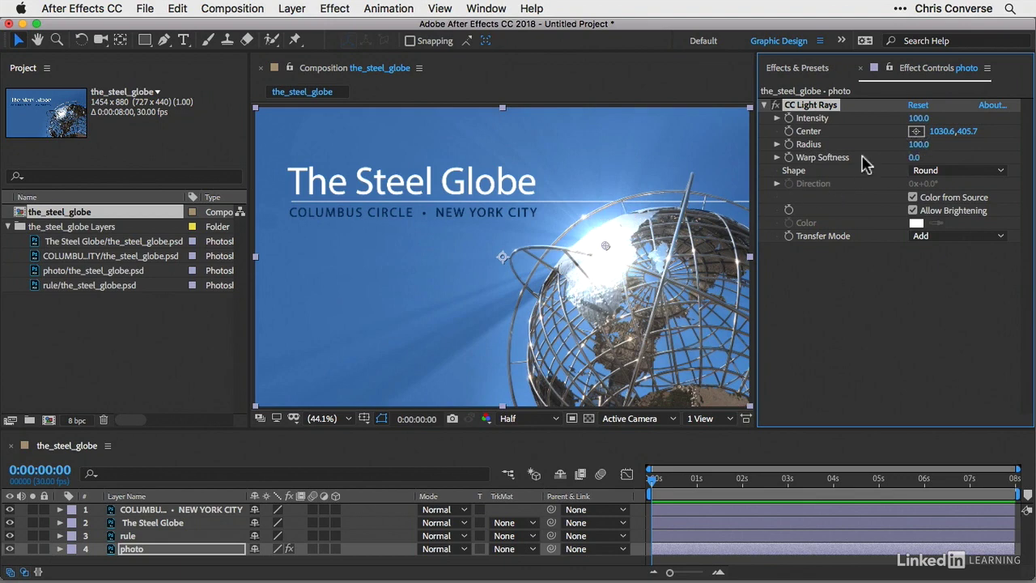
drag(916, 144, 869, 150)
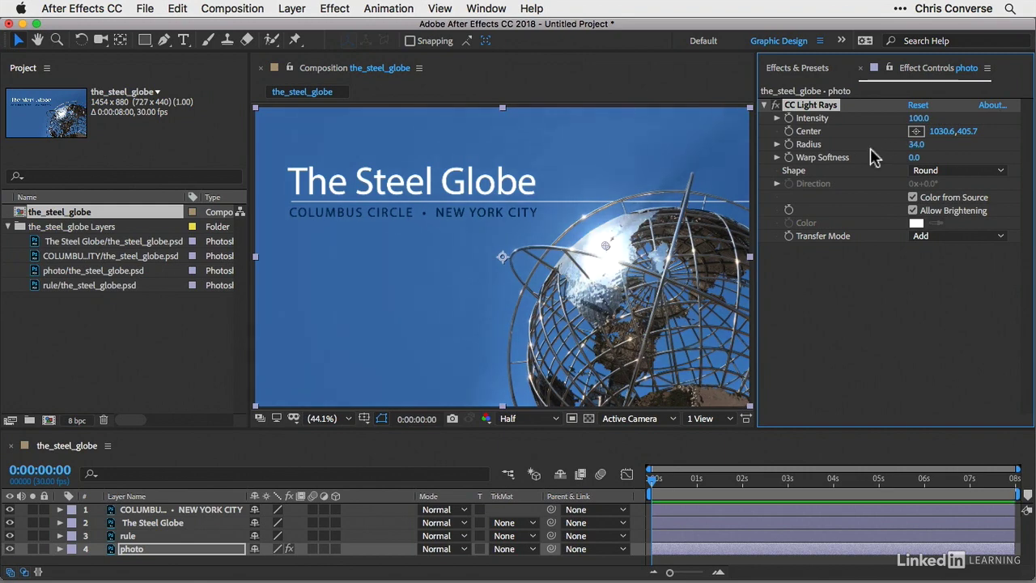
Configure CC Light Rays with Square shape, Direction 5°, Center 1048.6, 384.7 and Color from Source disabled
click(944, 173)
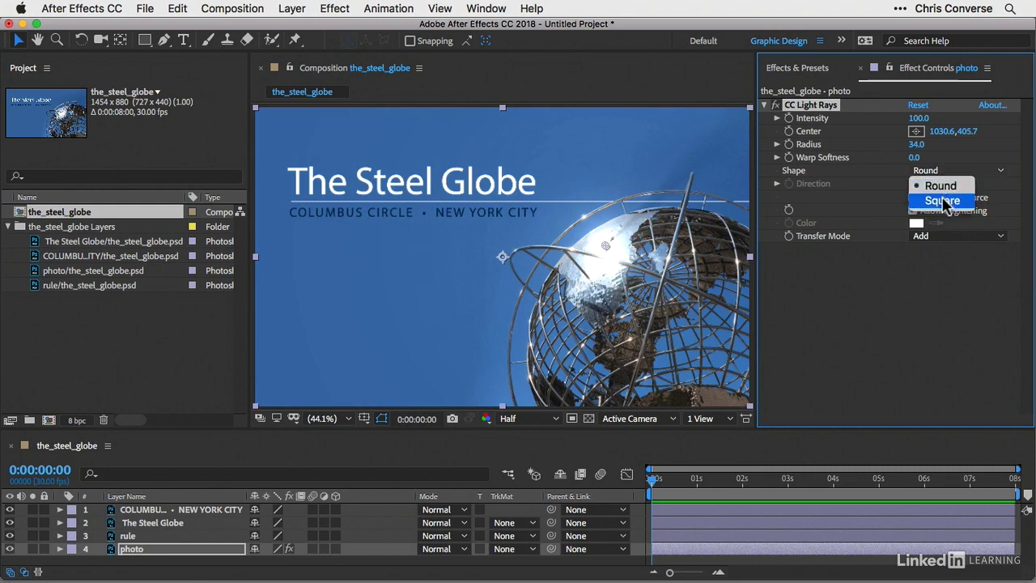
click(943, 201)
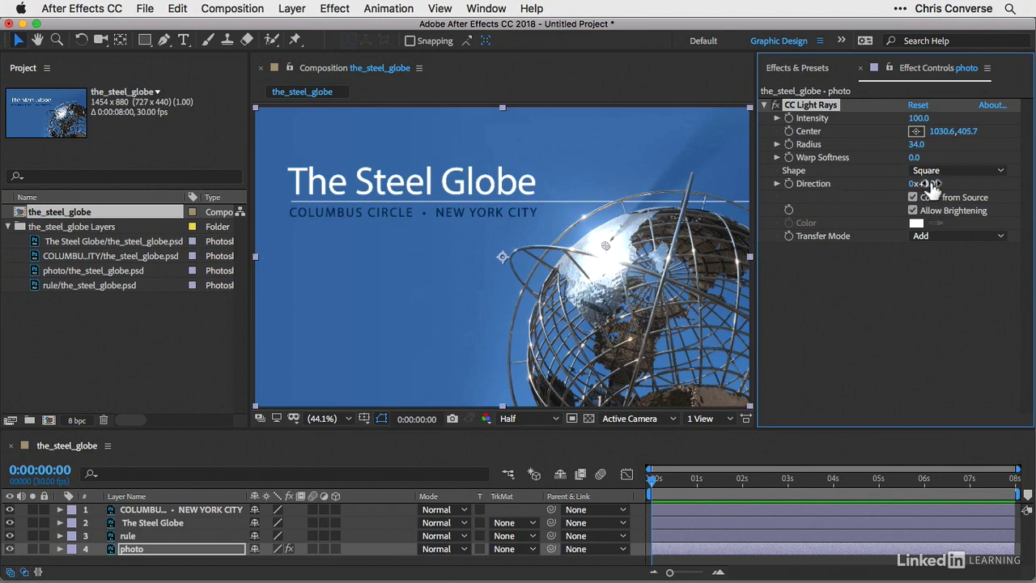
mouse_move(934, 185)
mouse_down()
mouse_move(995, 185)
mouse_move(865, 192)
mouse_move(949, 198)
mouse_up()
mouse_move(945, 131)
mouse_down()
mouse_move(978, 131)
mouse_move(950, 139)
mouse_move(959, 132)
mouse_up()
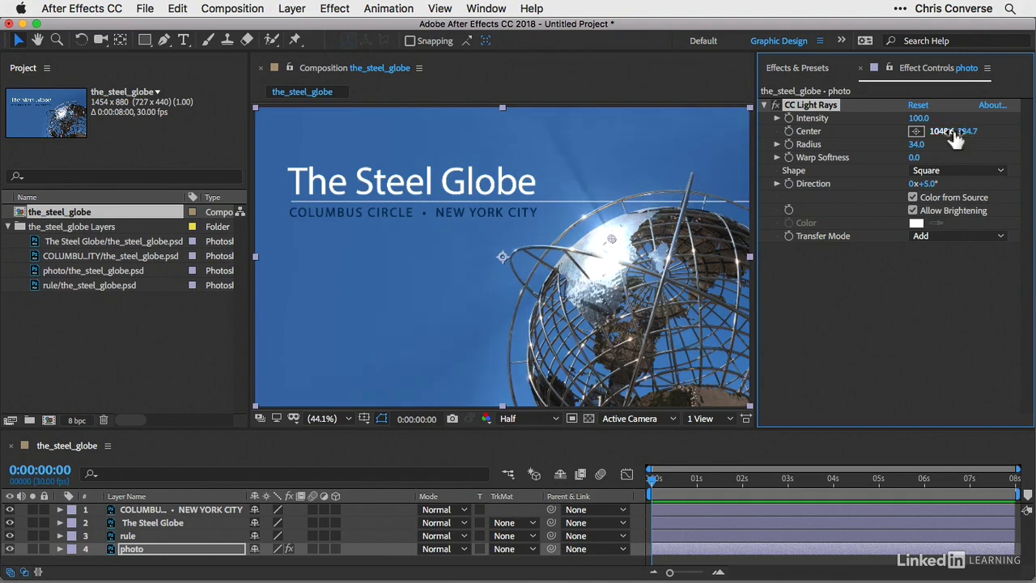
click(932, 197)
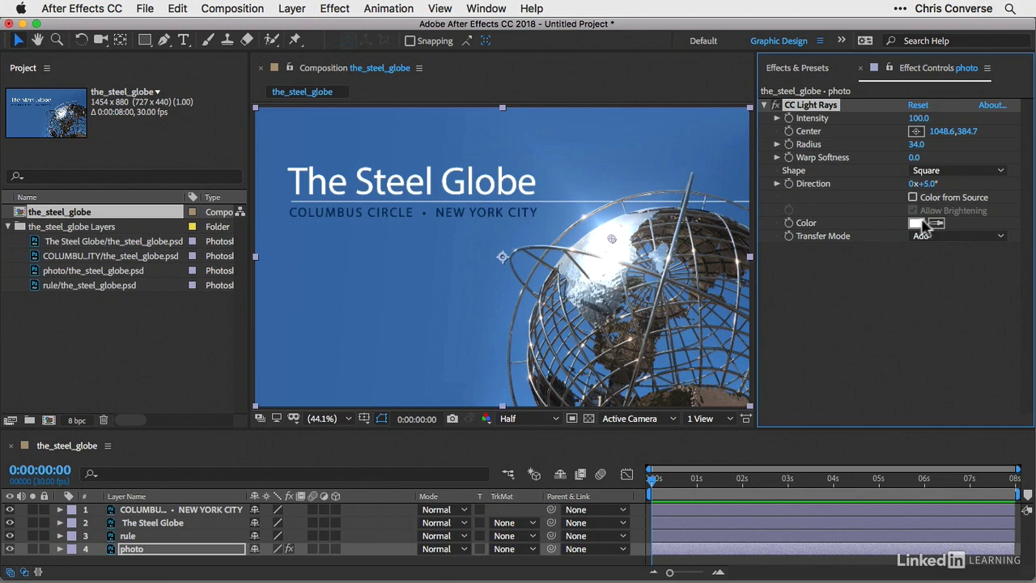
Try the red ray color D40404 with an Intensity of 358, and undo both changes
click(917, 223)
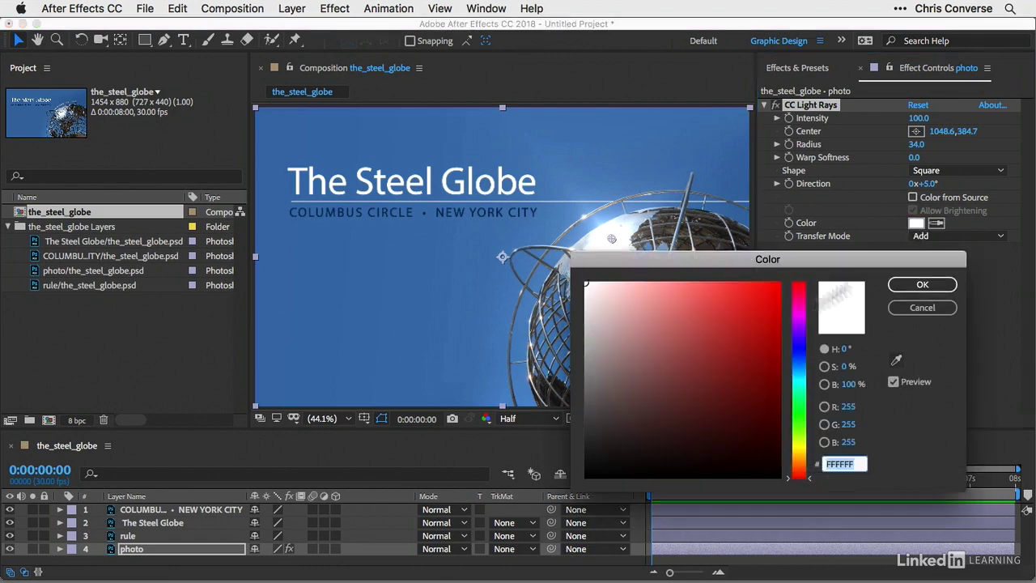
click(777, 315)
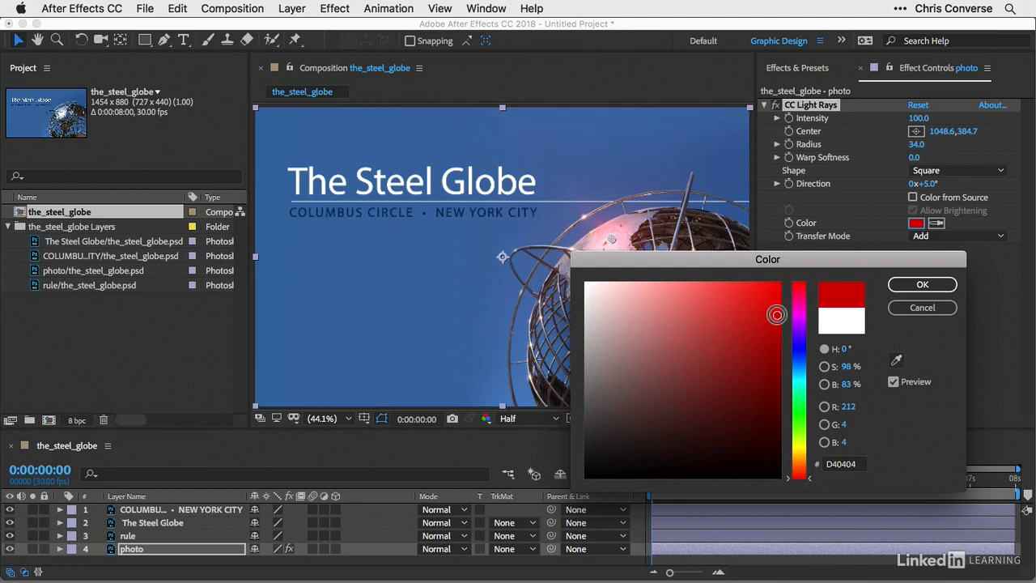
click(923, 284)
drag(919, 118, 926, 118)
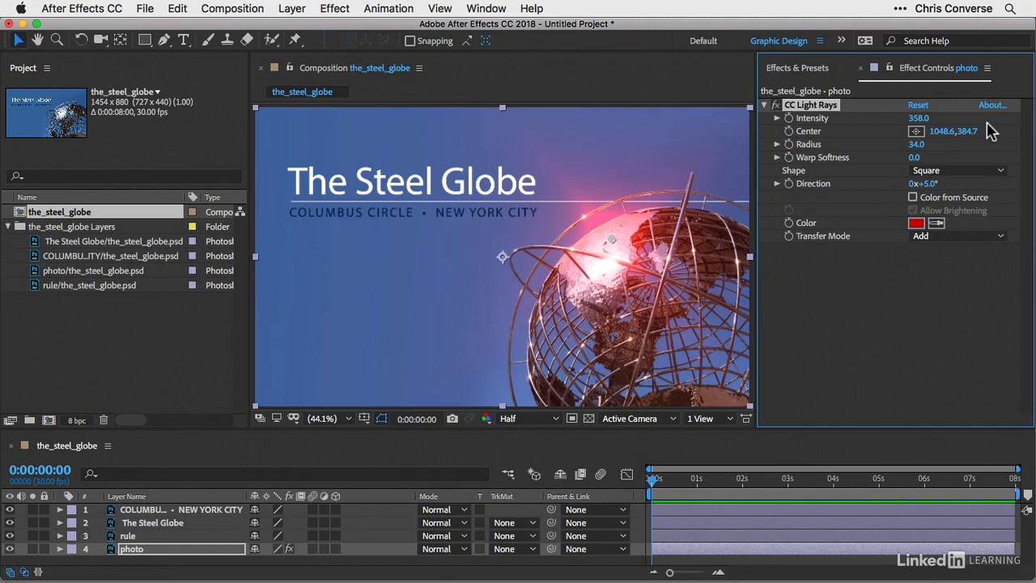
key(ctrl+z)
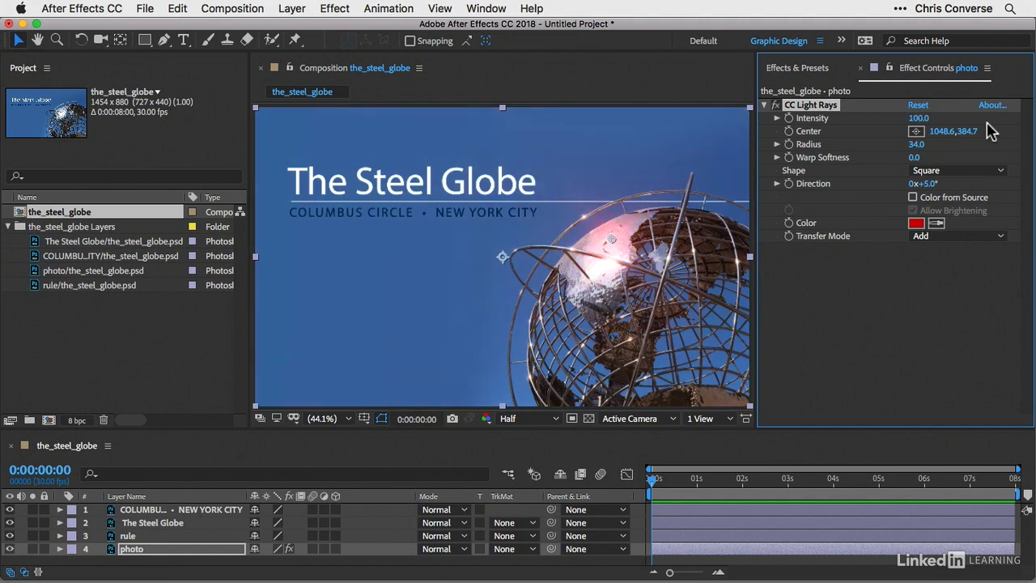
key(ctrl+z)
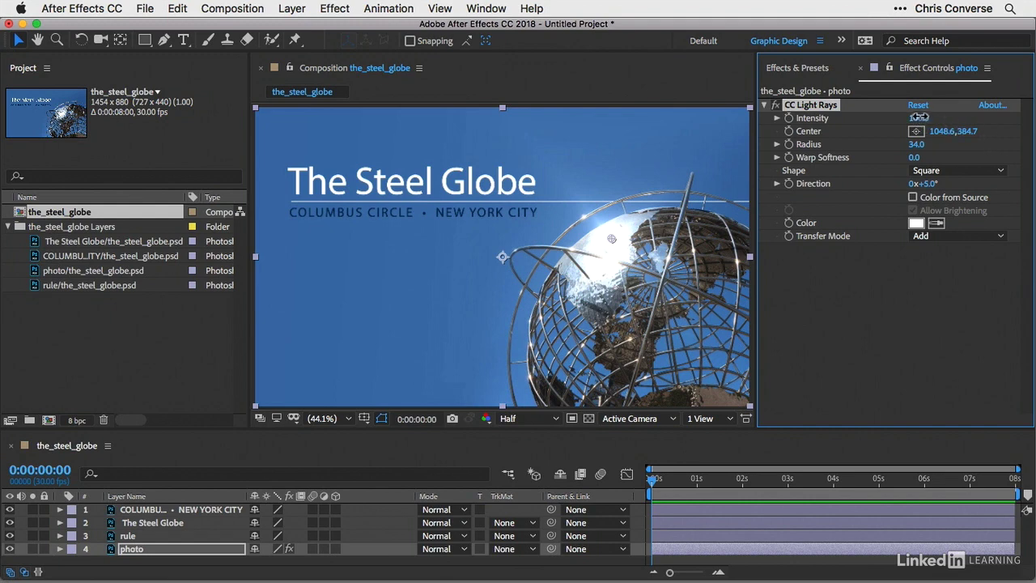
Set the light rays' Intensity to 190, Center to 1044.0, 407.4 and Direction to 17°, with Color from Source enabled
drag(924, 118, 986, 119)
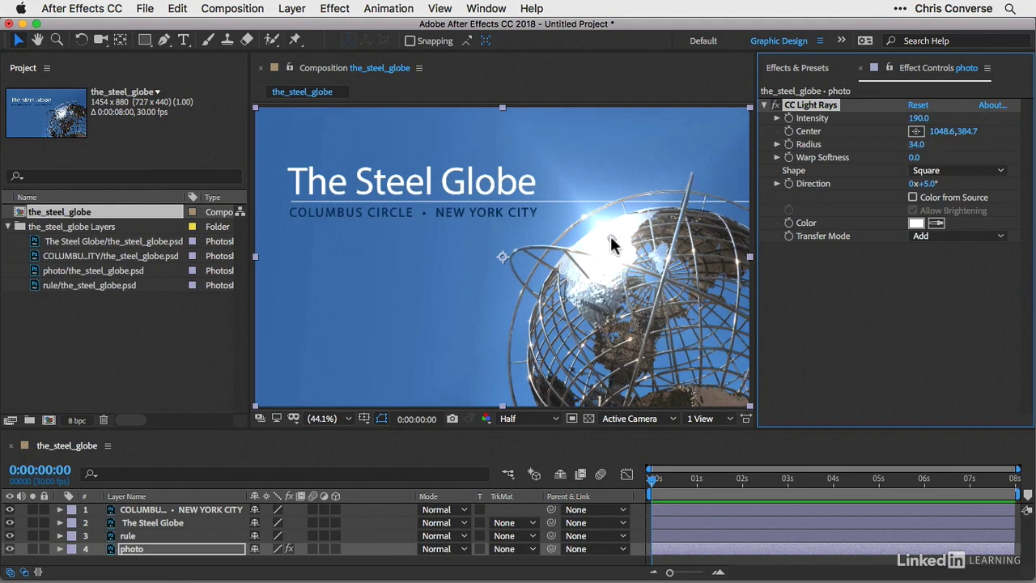
drag(611, 245, 609, 251)
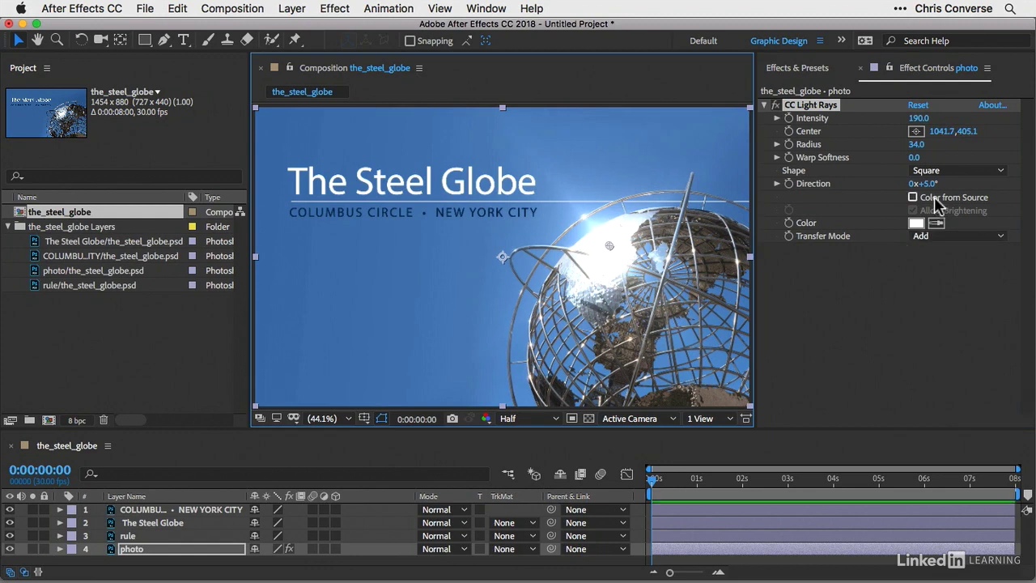
click(937, 199)
click(939, 210)
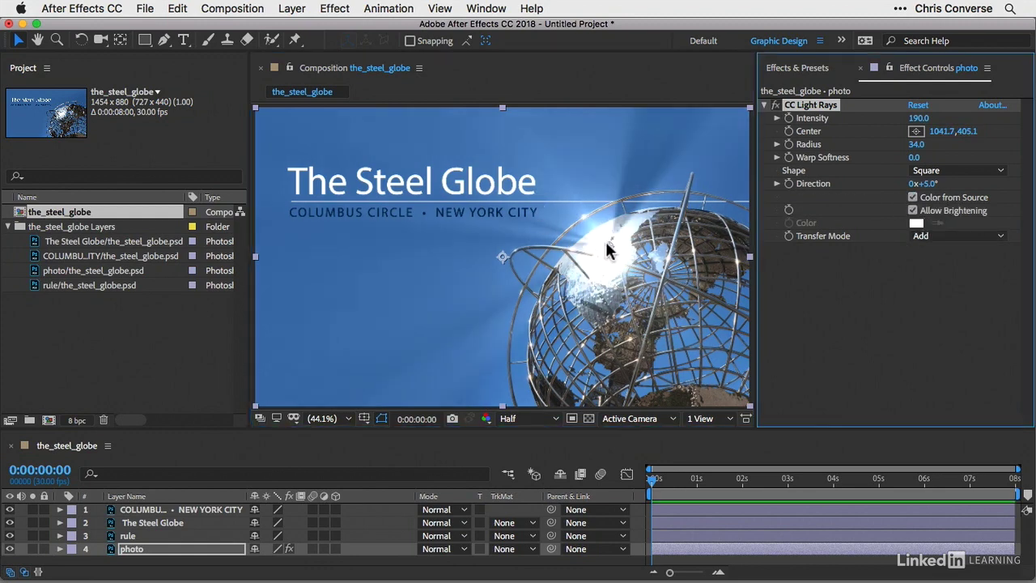
drag(607, 242, 609, 245)
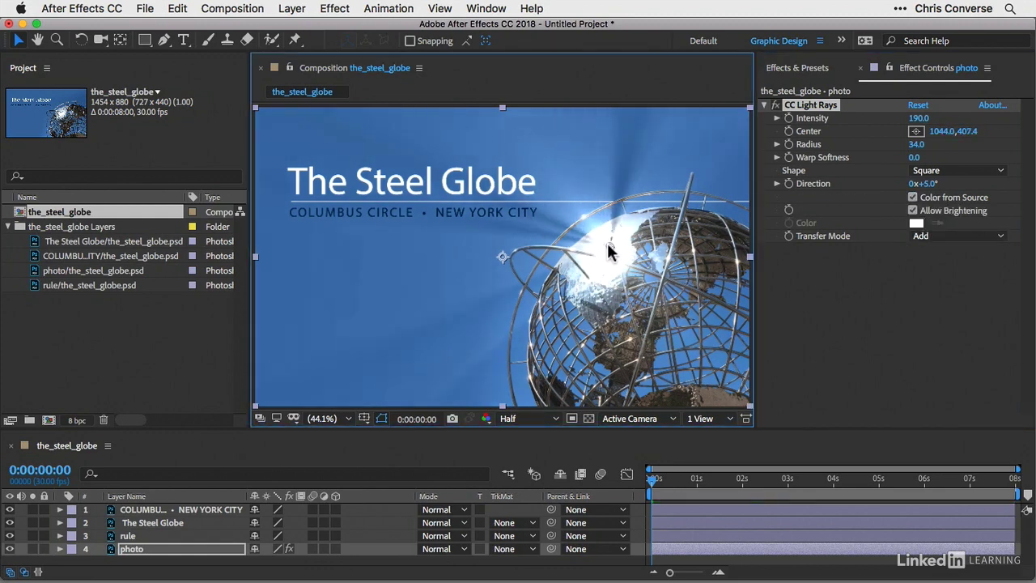
mouse_move(927, 184)
mouse_down()
mouse_move(944, 183)
mouse_move(927, 183)
mouse_up()
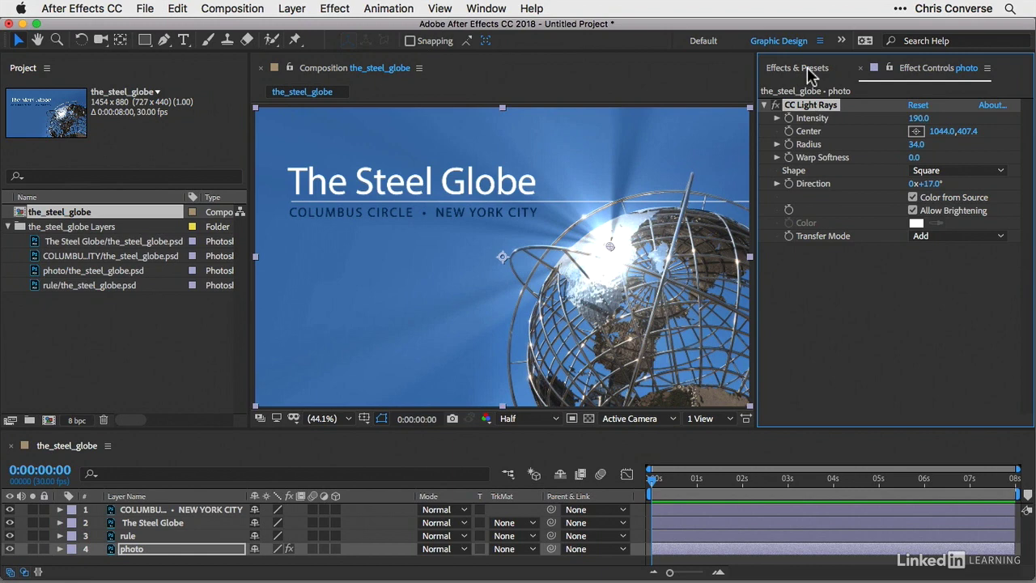
Duplicate the CC Light Rays effect on the photo layer and set the copy's Intensity to 93 and Radius to 13
key(super+d)
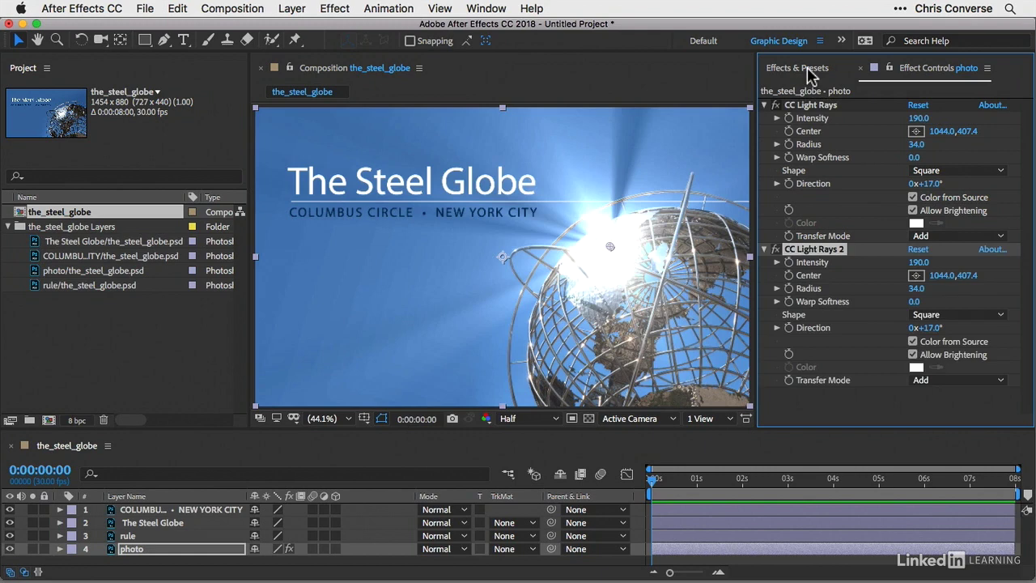
click(764, 106)
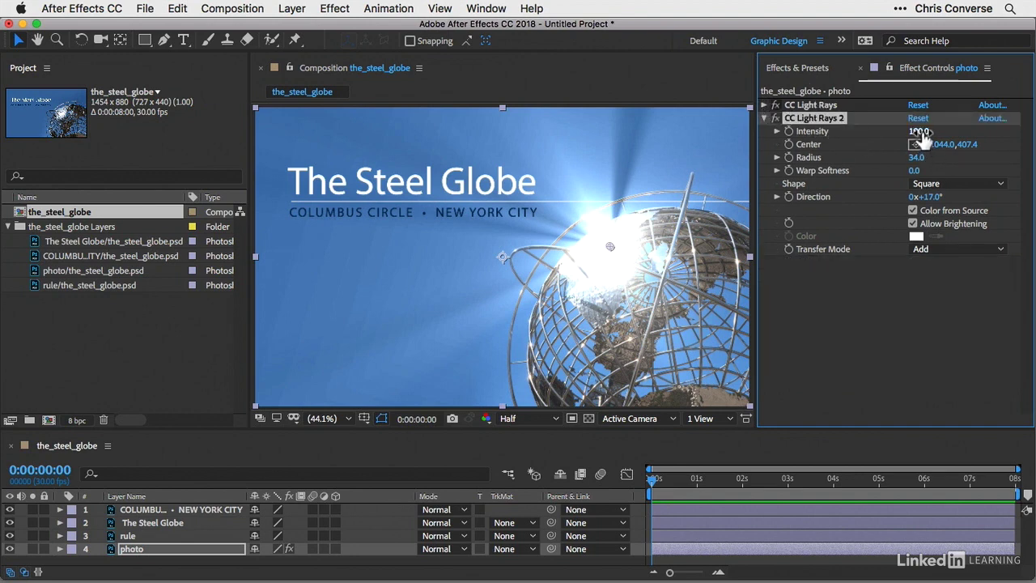
drag(923, 138, 848, 129)
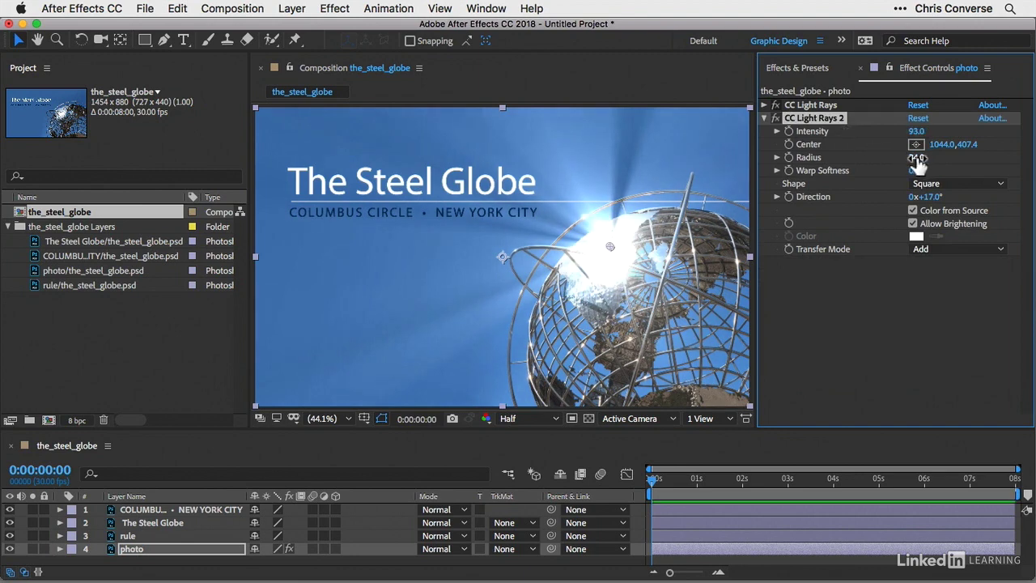
drag(918, 157, 898, 158)
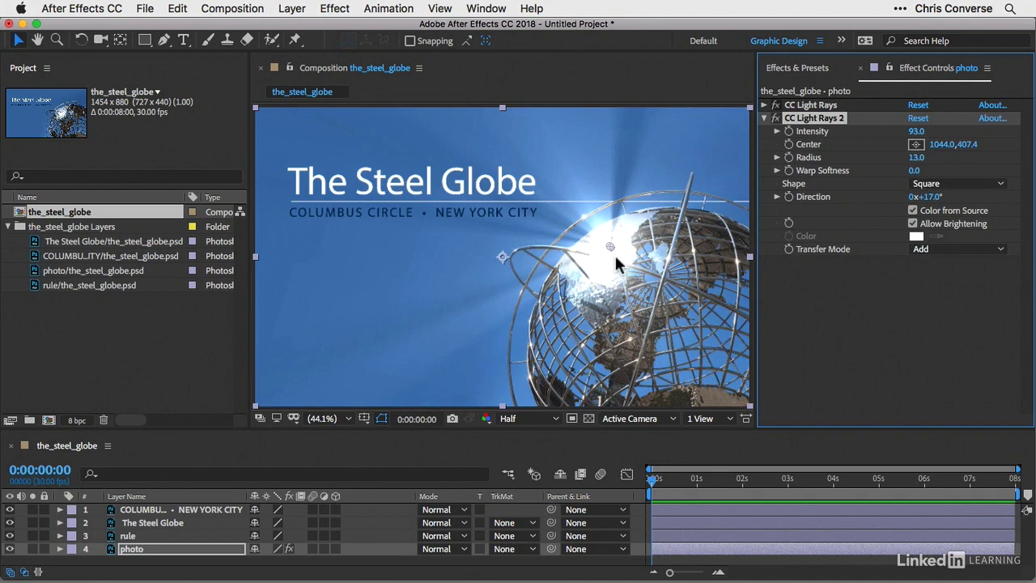
Move CC Light Rays 2 to the globe's right side at 1413.7, 452.8, with Intensity 108 and Direction 42°
drag(609, 245, 734, 261)
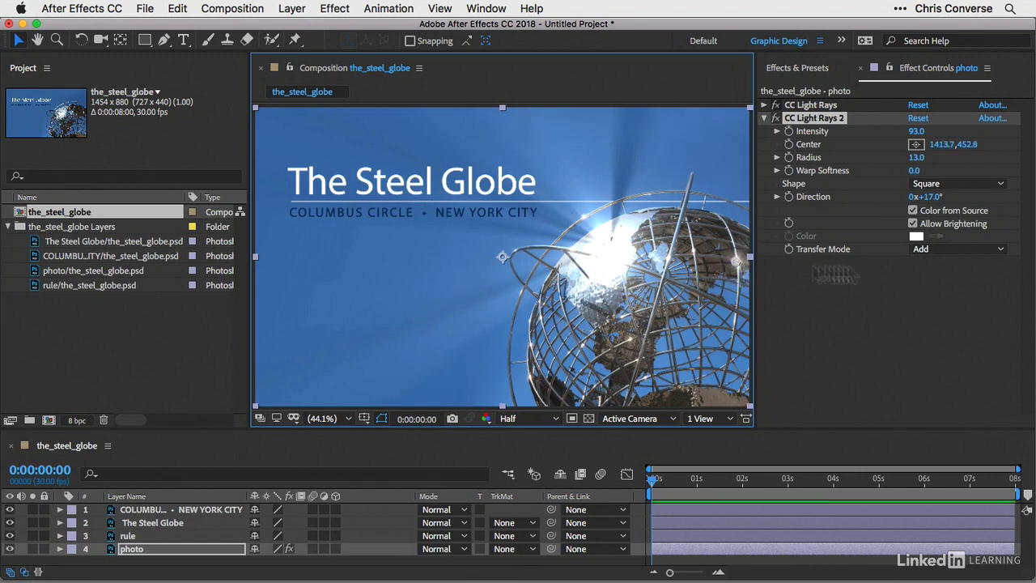
drag(917, 131, 923, 131)
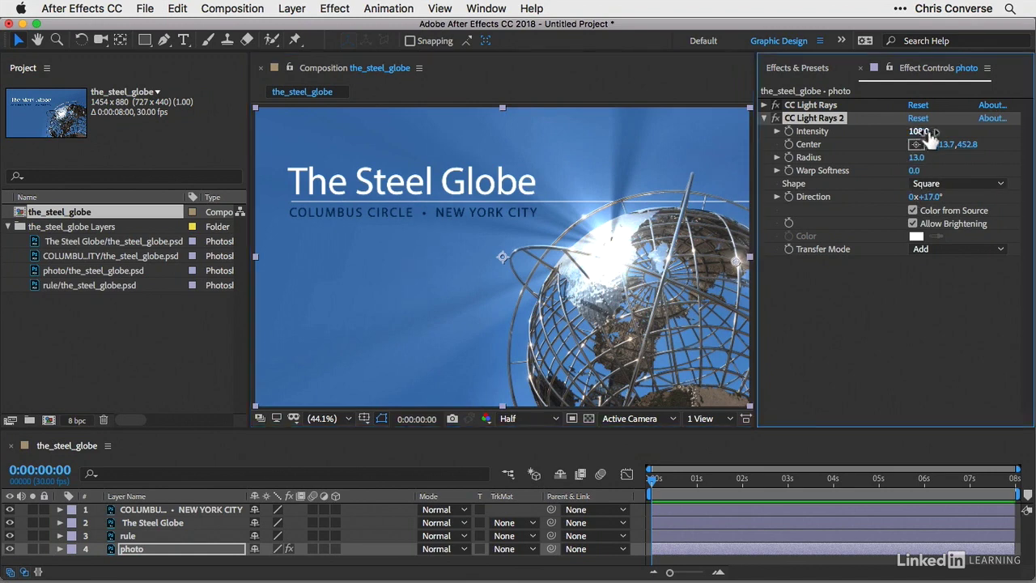
drag(927, 197, 941, 197)
drag(953, 197, 951, 198)
Duplicate CC Light Rays 2 and place the copy on the globe's lower-left rim at 810.4, 799.8, with Intensity 87 and Direction 61°
key(super+d)
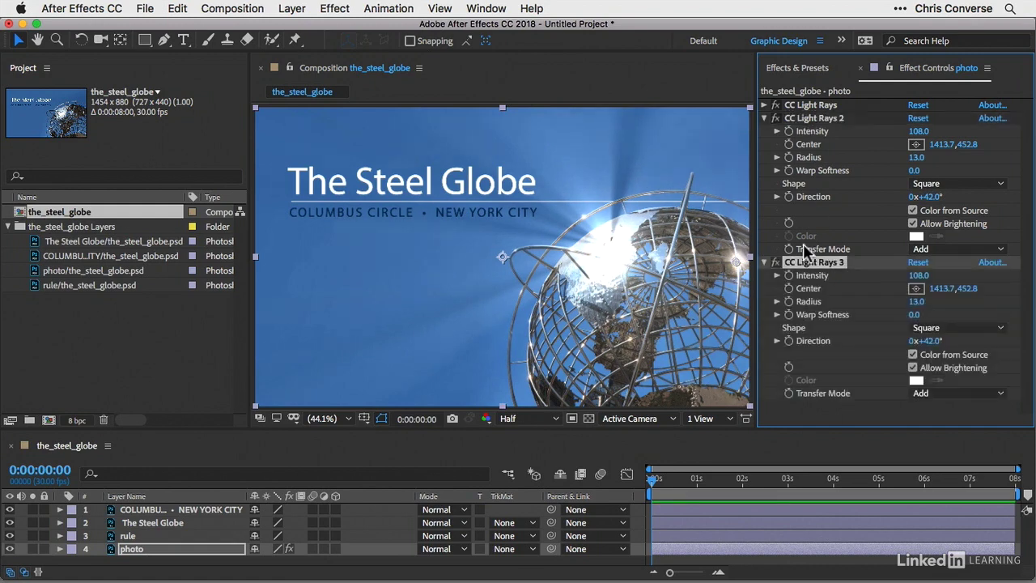
drag(737, 270, 534, 389)
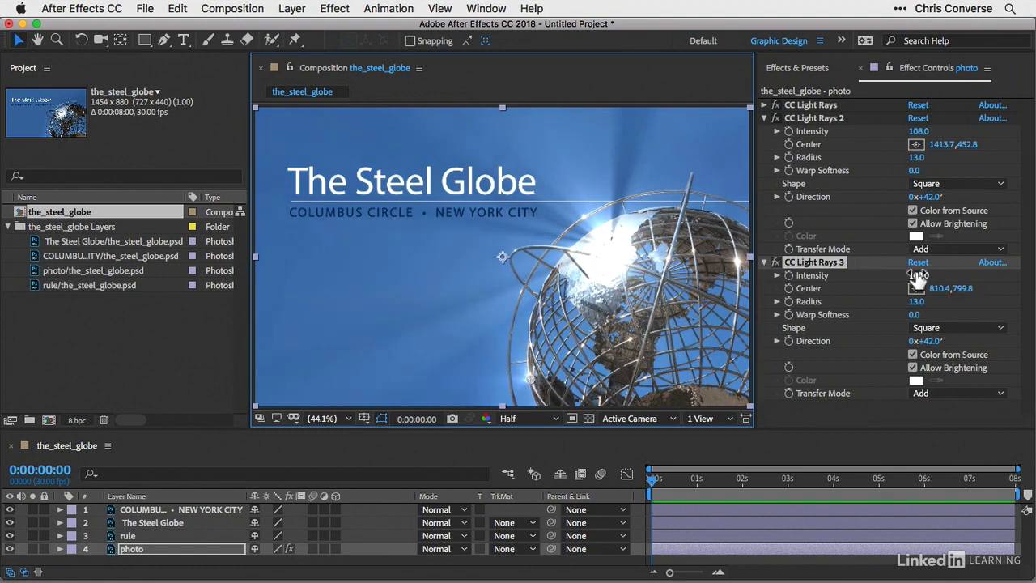
drag(917, 277, 904, 276)
drag(925, 341, 946, 337)
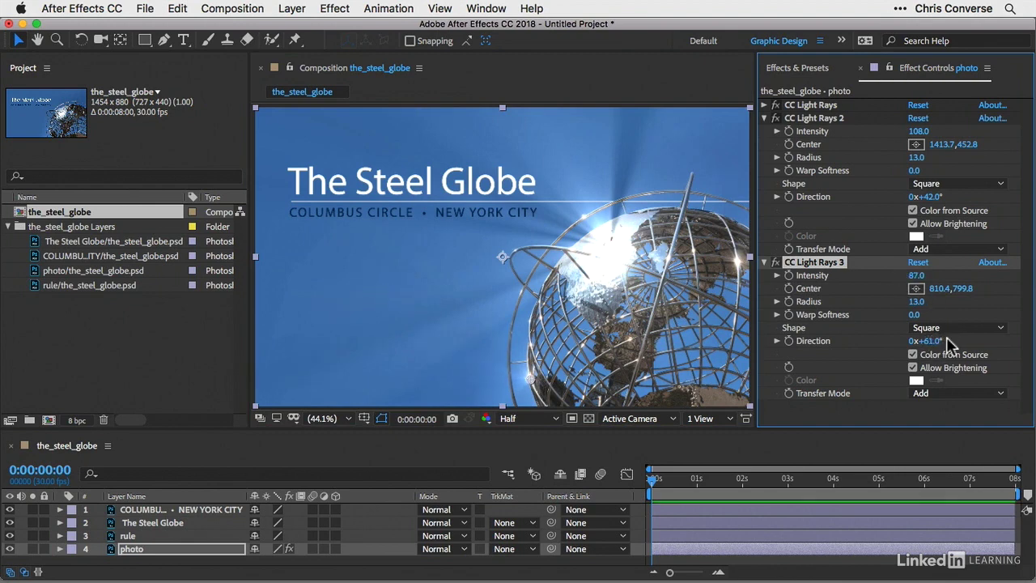